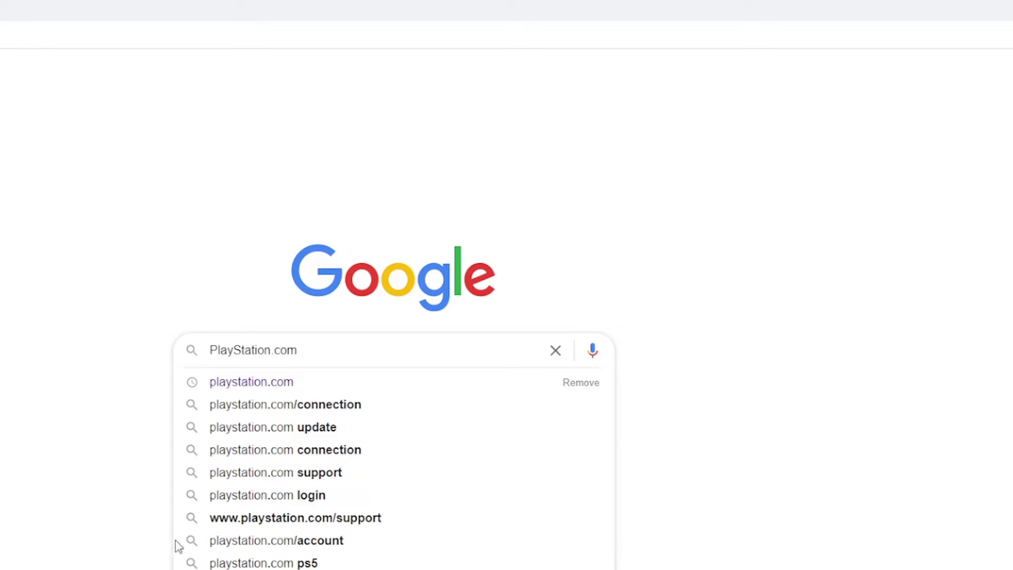
Step: Search Google for 'playstation.com login' and open the 'Log in issues on PlayStation Network' page
{"action": "left_click", "coordinate": [253, 497]}
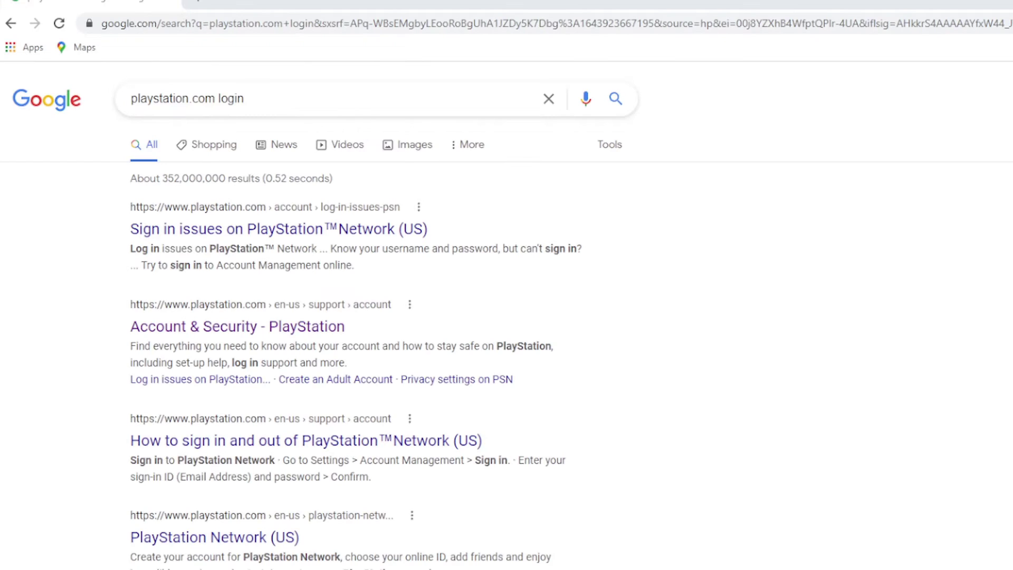
{"action": "left_click", "coordinate": [214, 232]}
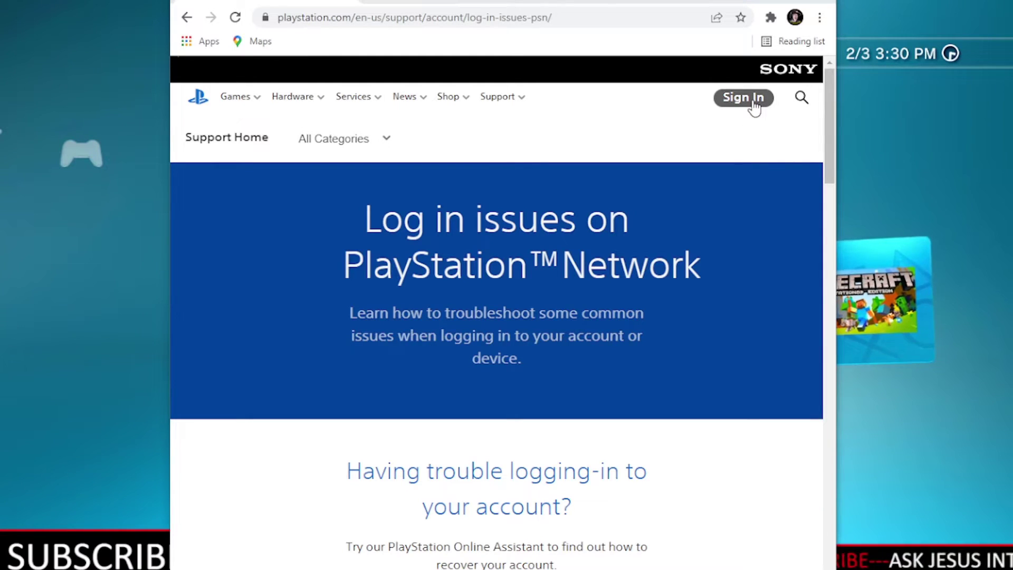
Step: Sign in on PlayStation.com and choose Account Settings from the avatar menu
{"action": "left_click", "coordinate": [754, 103]}
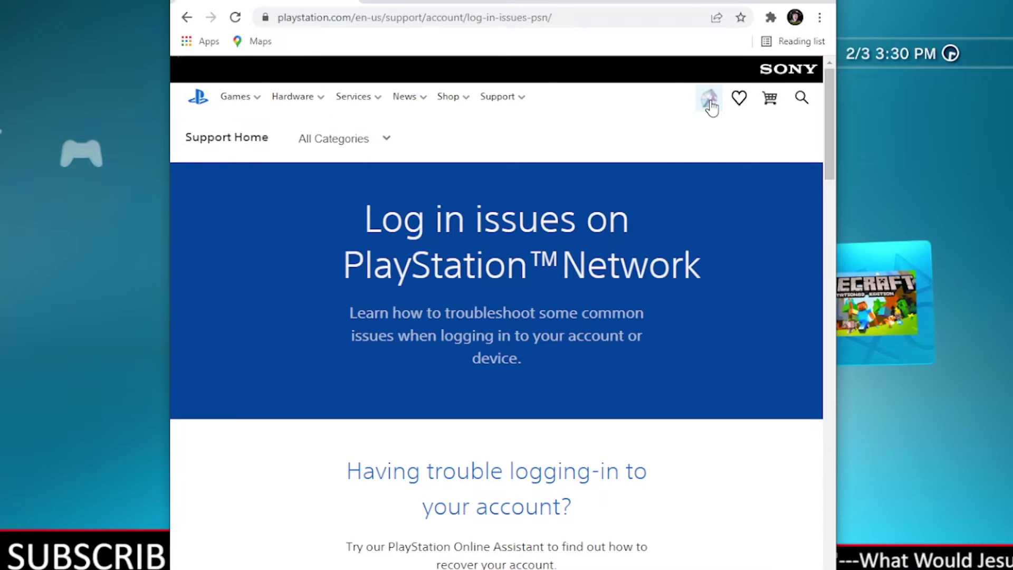
{"action": "left_click", "coordinate": [709, 100]}
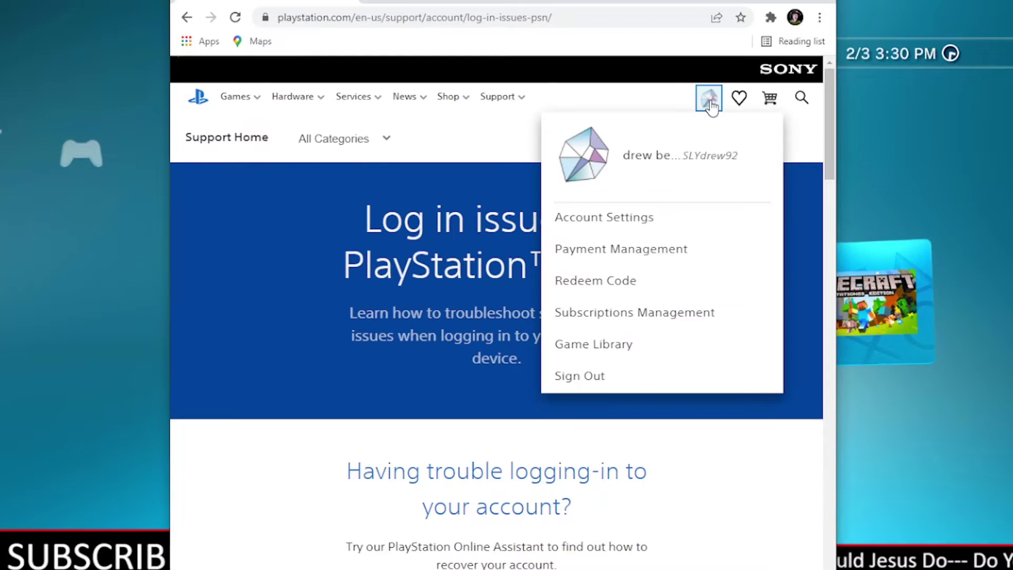
{"action": "left_click", "coordinate": [629, 221]}
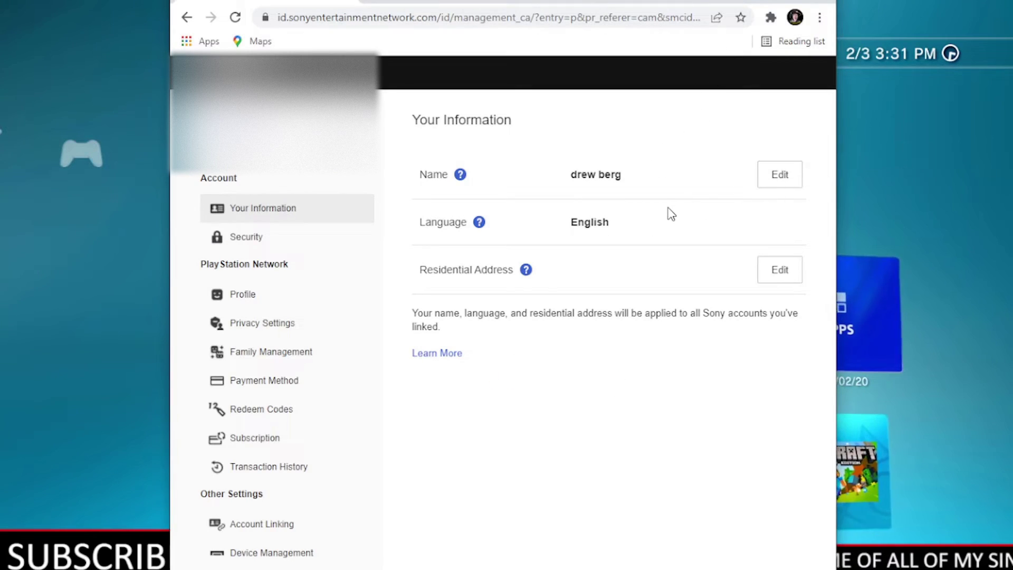
Step: Go to the Security section from the sidebar, confirming with Continue
{"action": "left_click", "coordinate": [245, 247]}
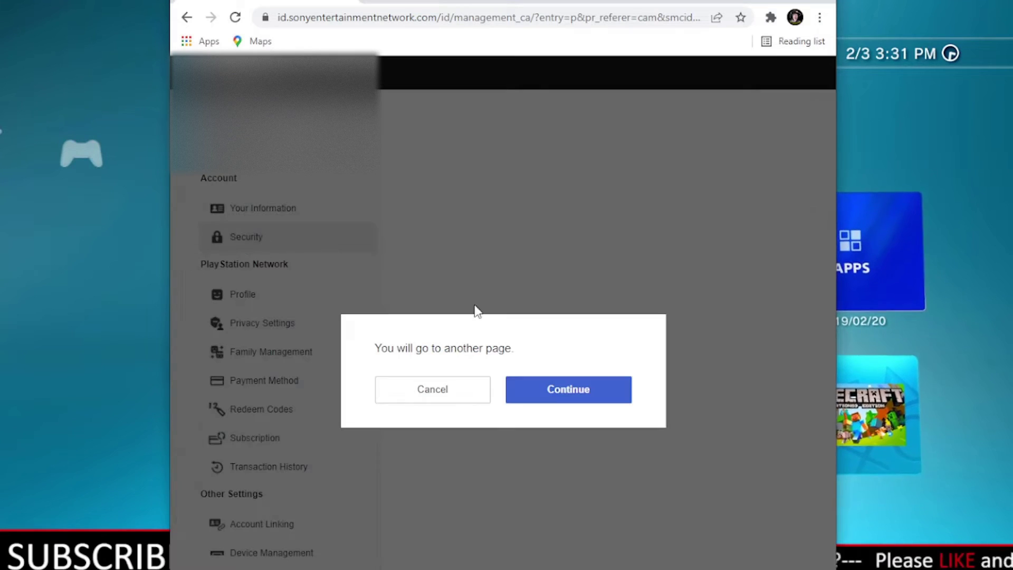
{"action": "left_click", "coordinate": [542, 399]}
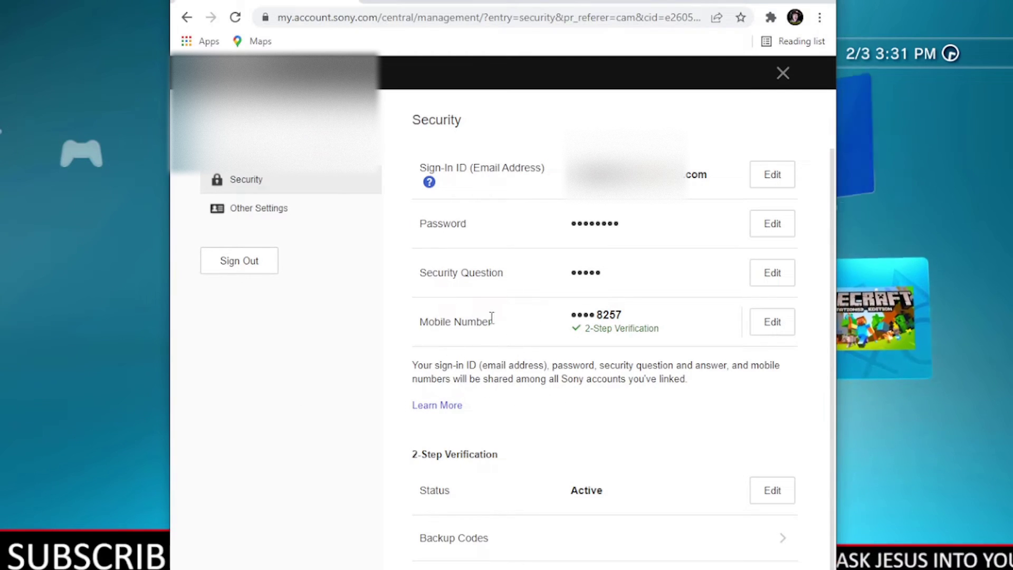
{"action": "scroll", "coordinate": [511, 467], "scroll_direction": "down", "scroll_amount": 2}
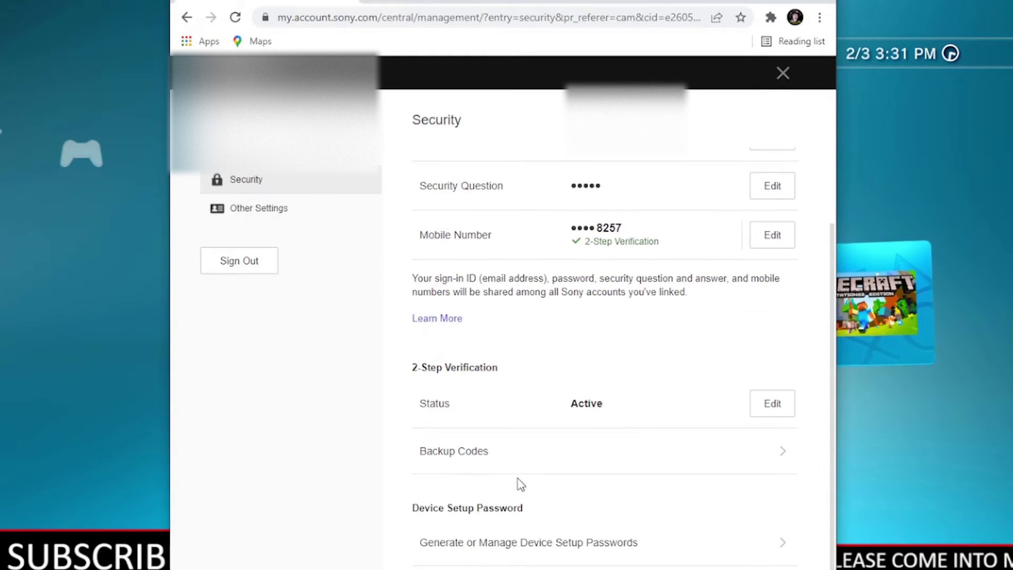
Step: Verify the re-entered account password to access Generate or Manage Device Setup Passwords
{"action": "left_click", "coordinate": [669, 550]}
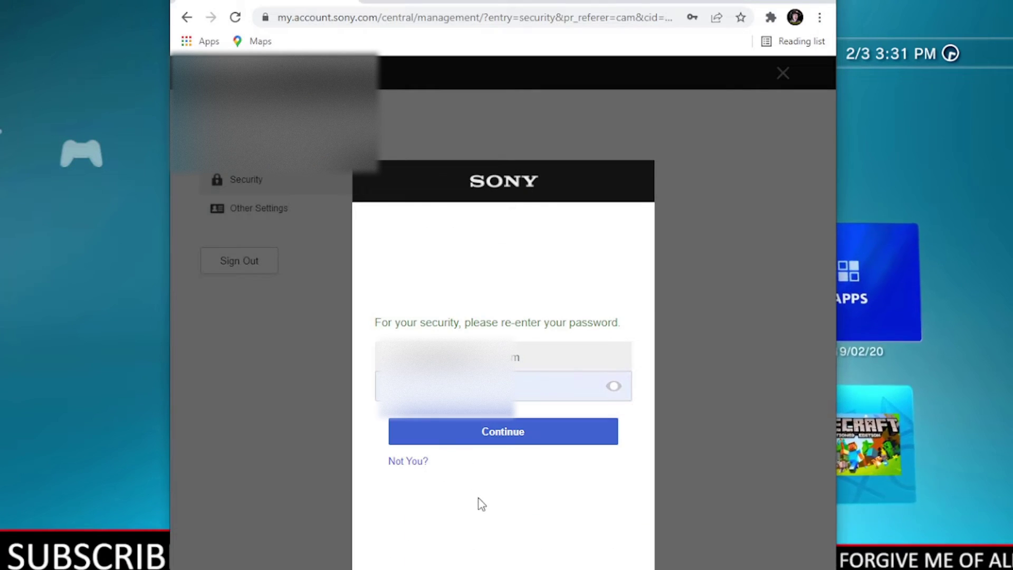
{"action": "left_click", "coordinate": [614, 388]}
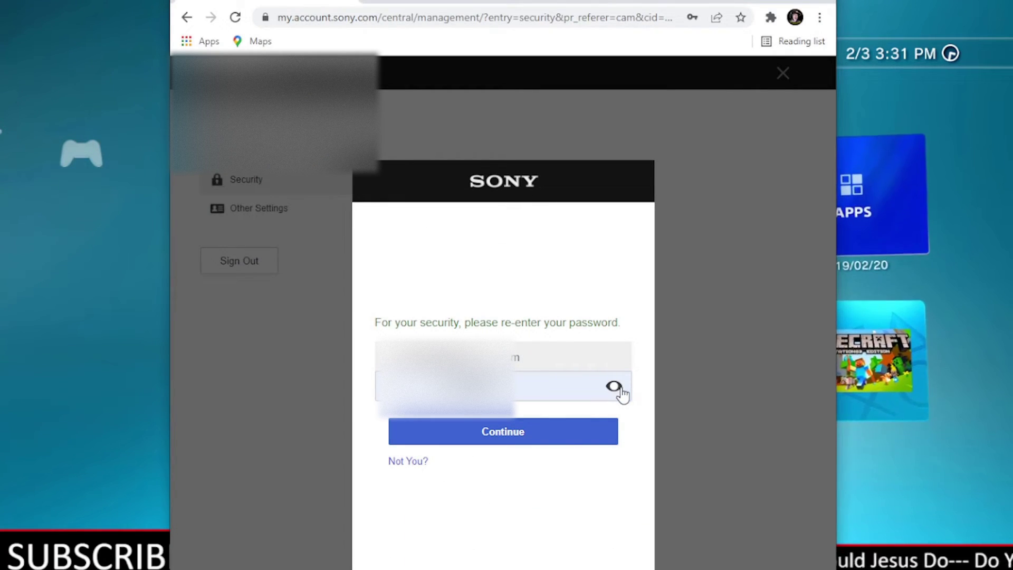
{"action": "left_click", "coordinate": [512, 439]}
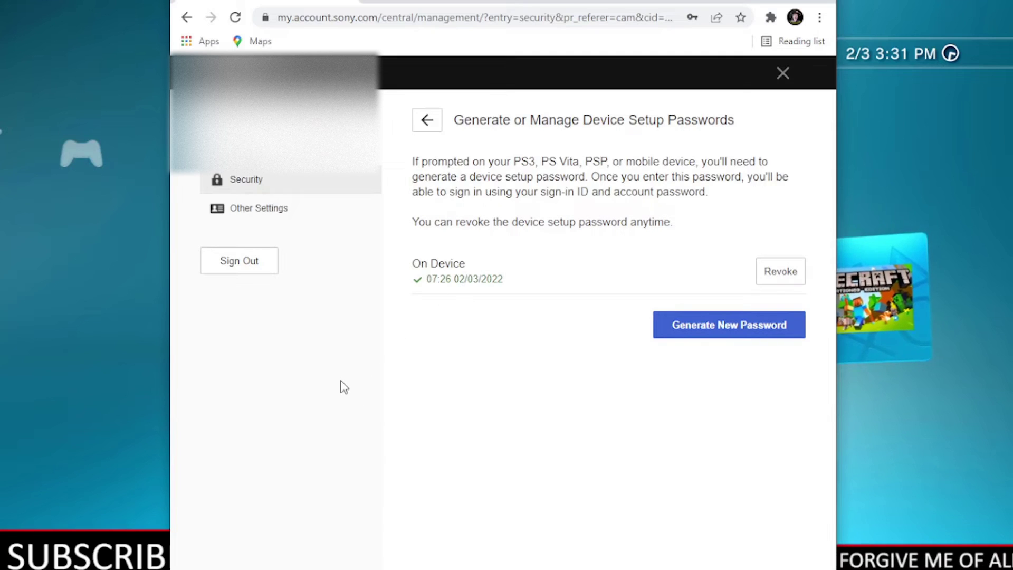
{"action": "left_click", "coordinate": [712, 332]}
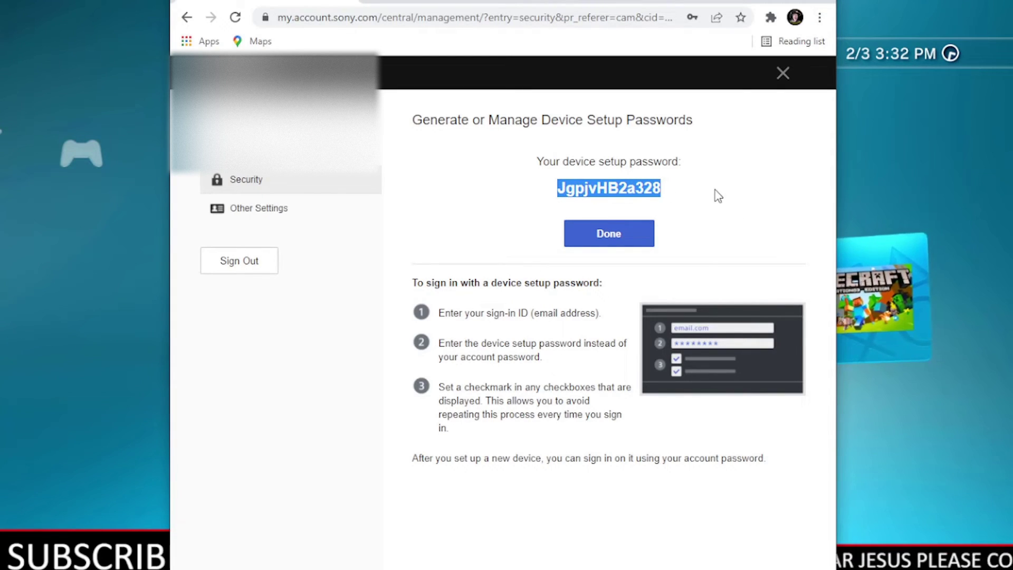
{"action": "left_click", "coordinate": [732, 201]}
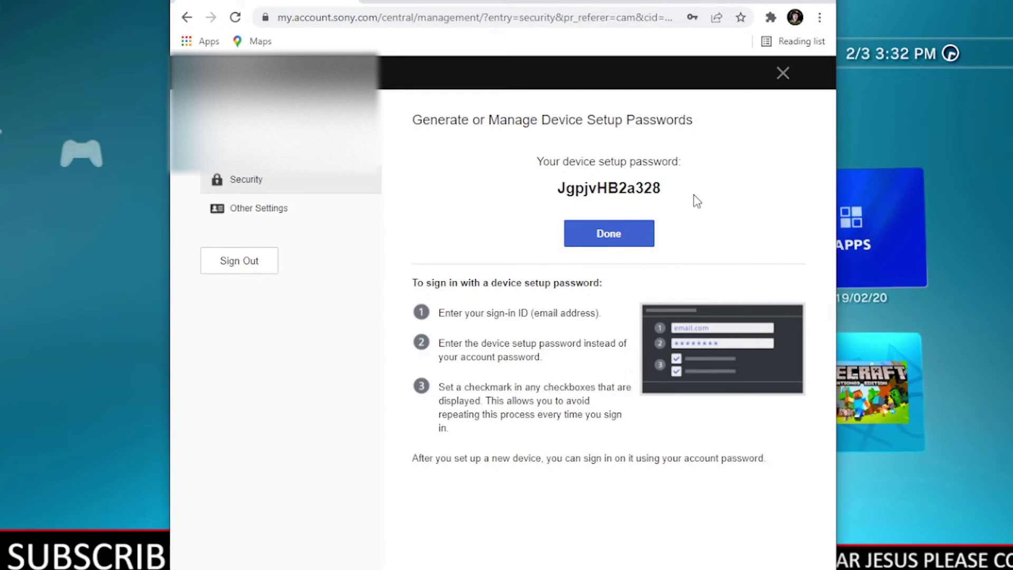
{"action": "left_click_drag", "start_coordinate": [682, 161], "coordinate": [676, 202]}
{"action": "left_click", "coordinate": [710, 190]}
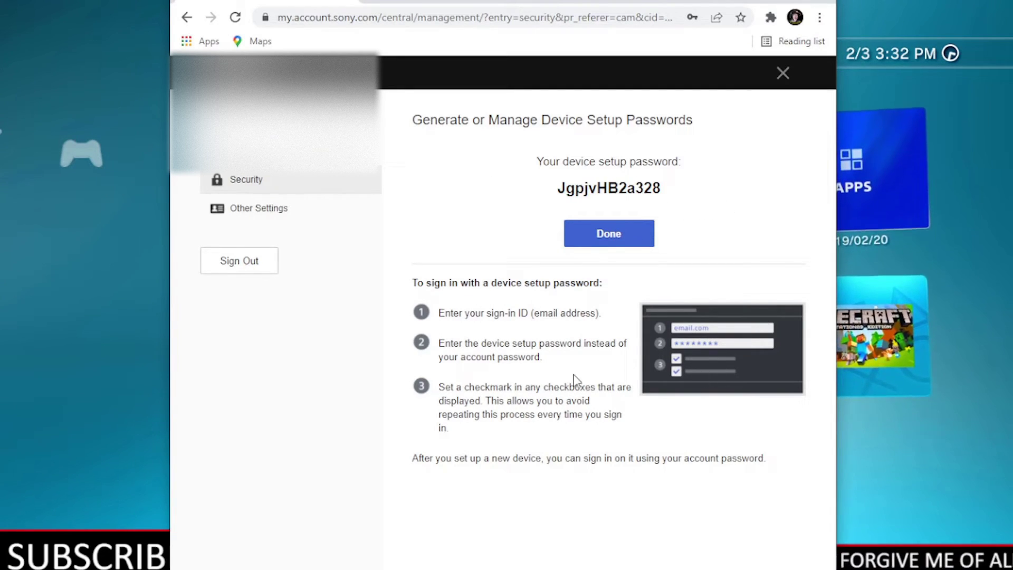